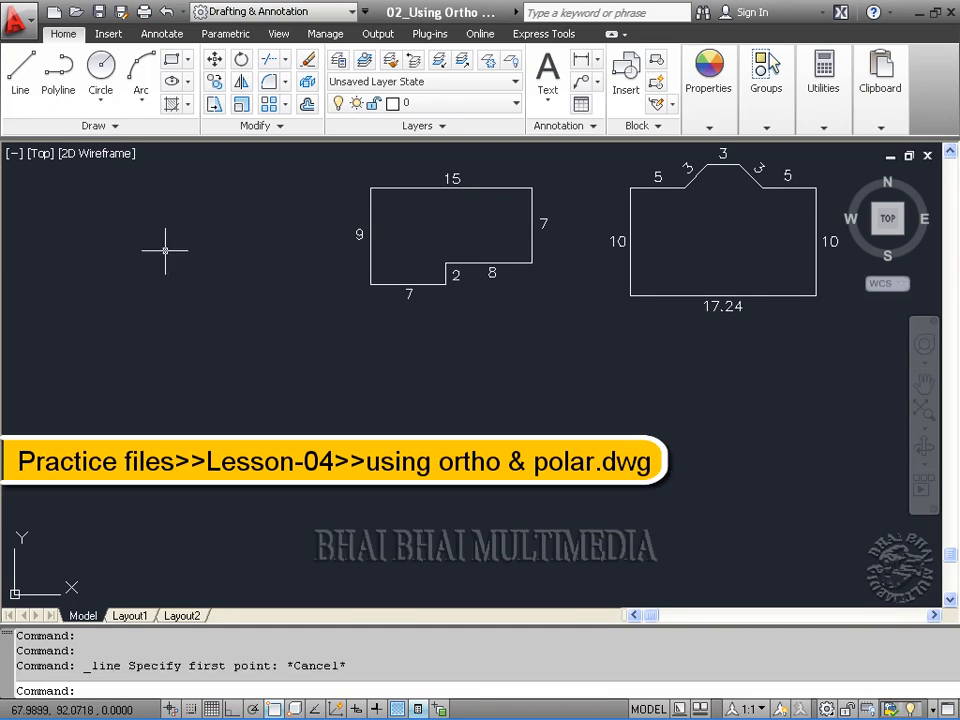
Start a line in the empty area below the cursor, turn Ortho mode on, and draw a 10-unit horizontal segment rightward.
{"action": "left_click", "coordinate": [22, 98]}
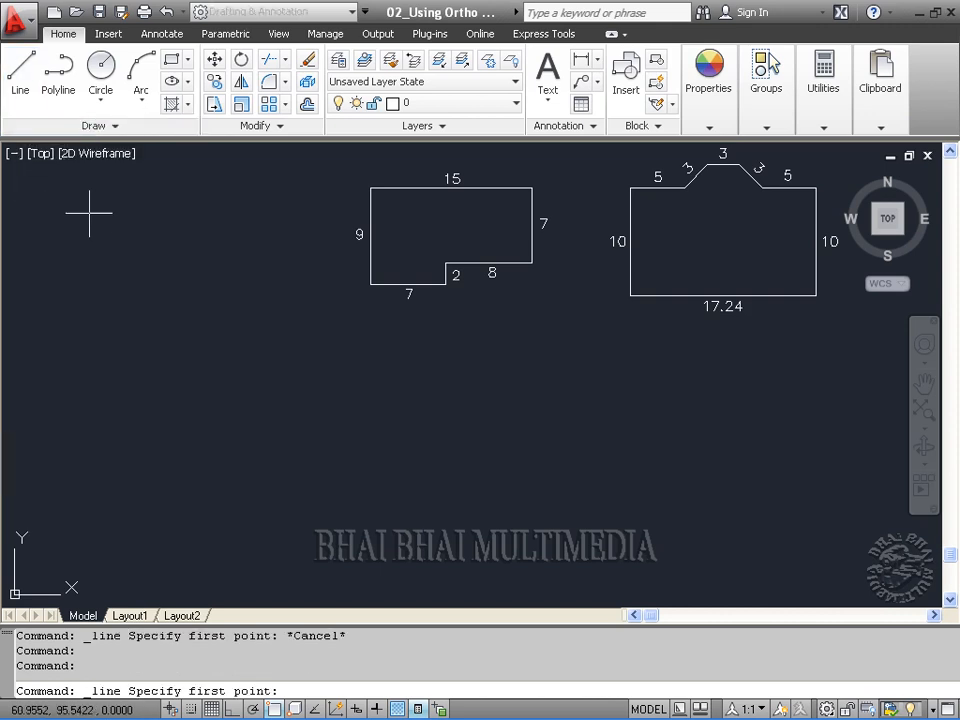
{"action": "left_click", "coordinate": [84, 342]}
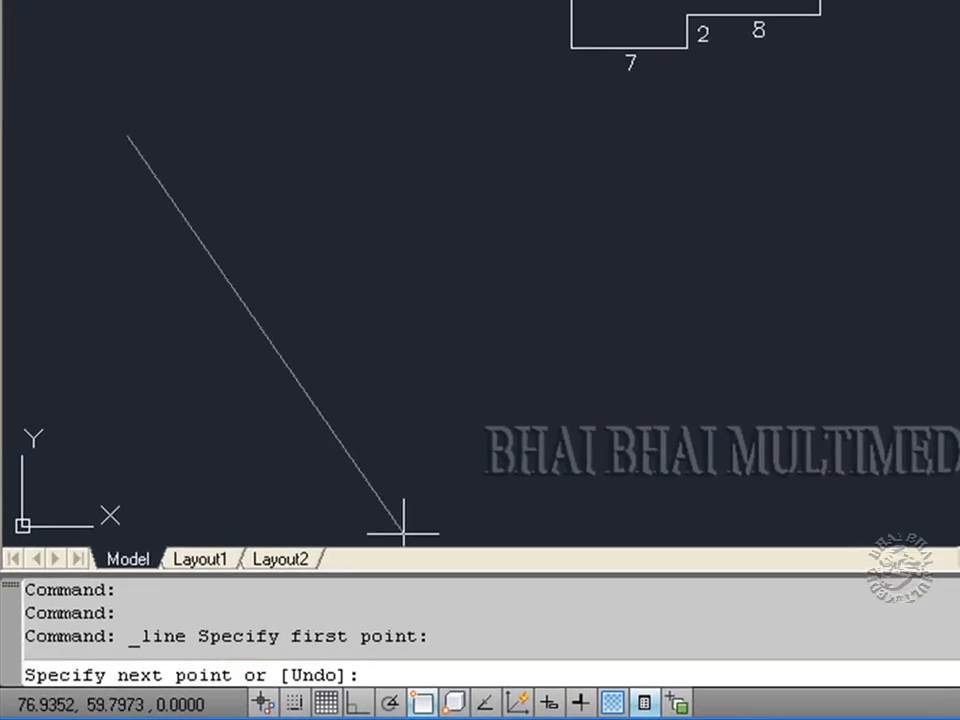
{"action": "left_click", "coordinate": [362, 700]}
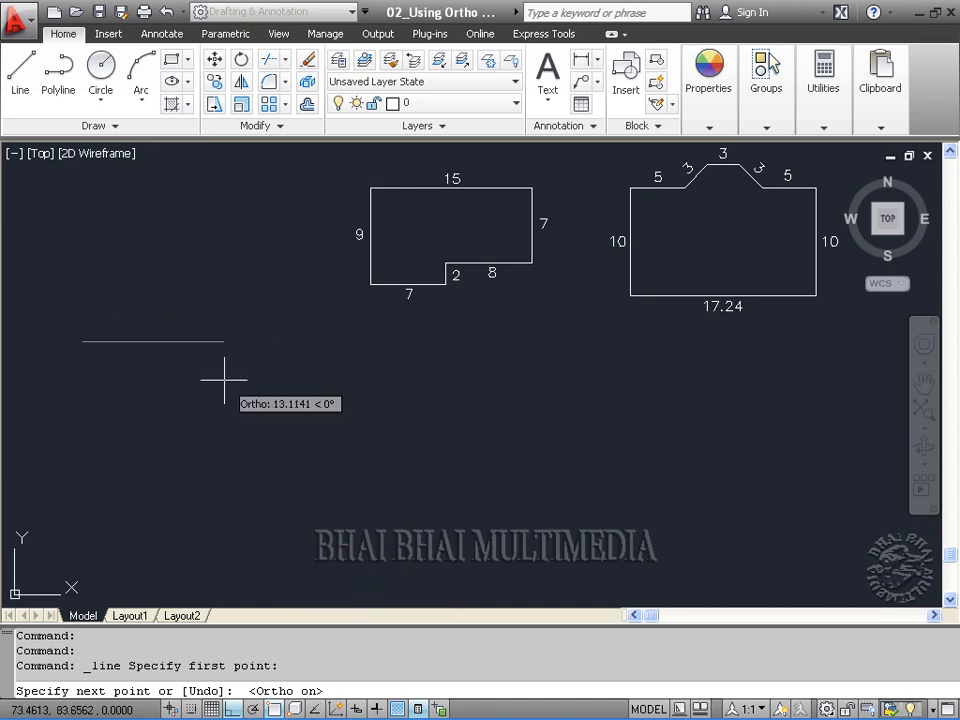
{"action": "type", "text": "10"}
{"action": "key", "text": "Return"}
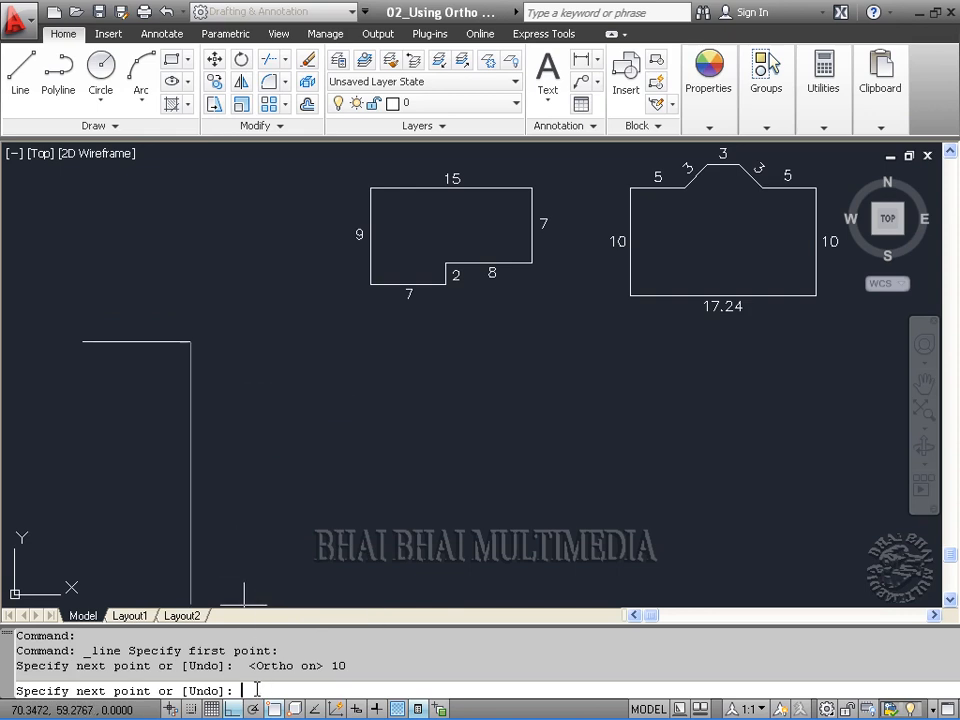
Complete the rectangle with a 5-unit segment downward and a 10-unit segment leftward, and close it to the start point.
{"action": "type", "text": "5"}
{"action": "key", "text": "Return"}
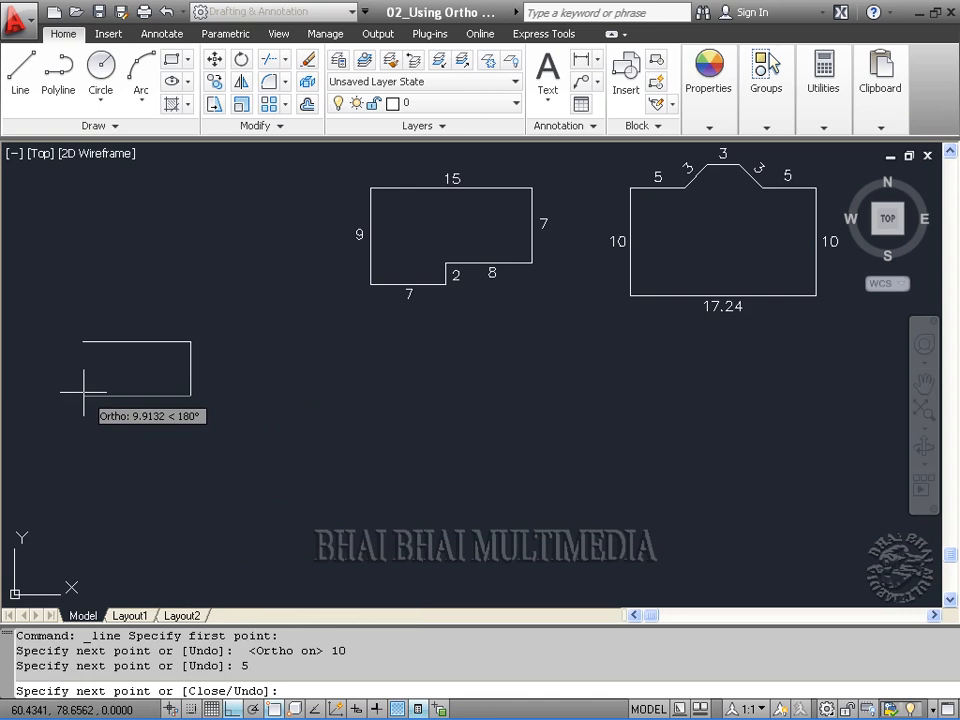
{"action": "type", "text": "10"}
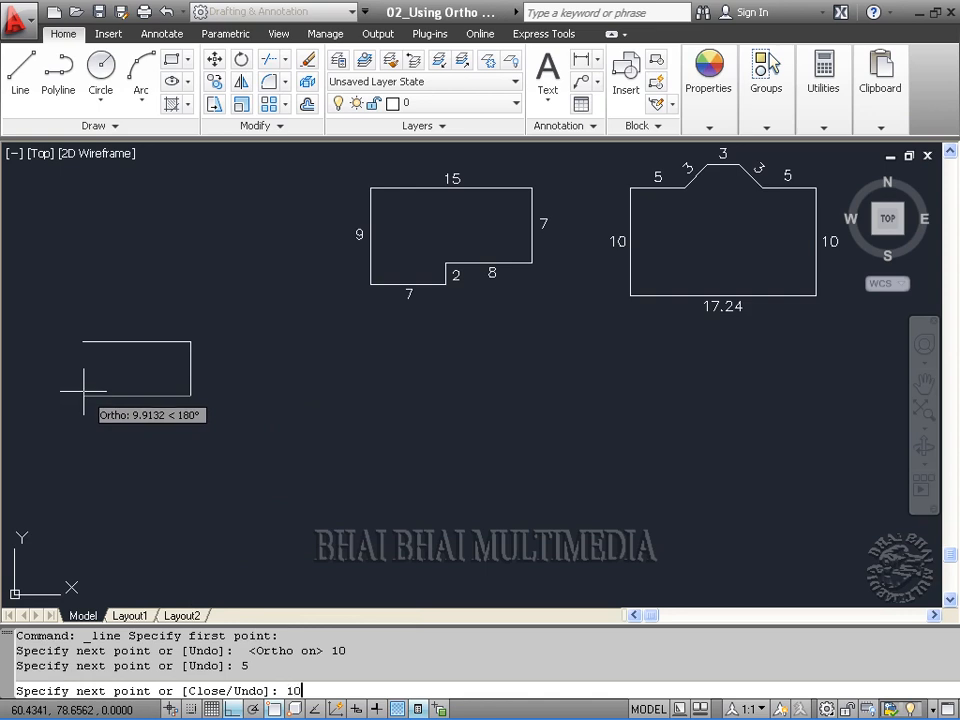
{"action": "key", "text": "Return"}
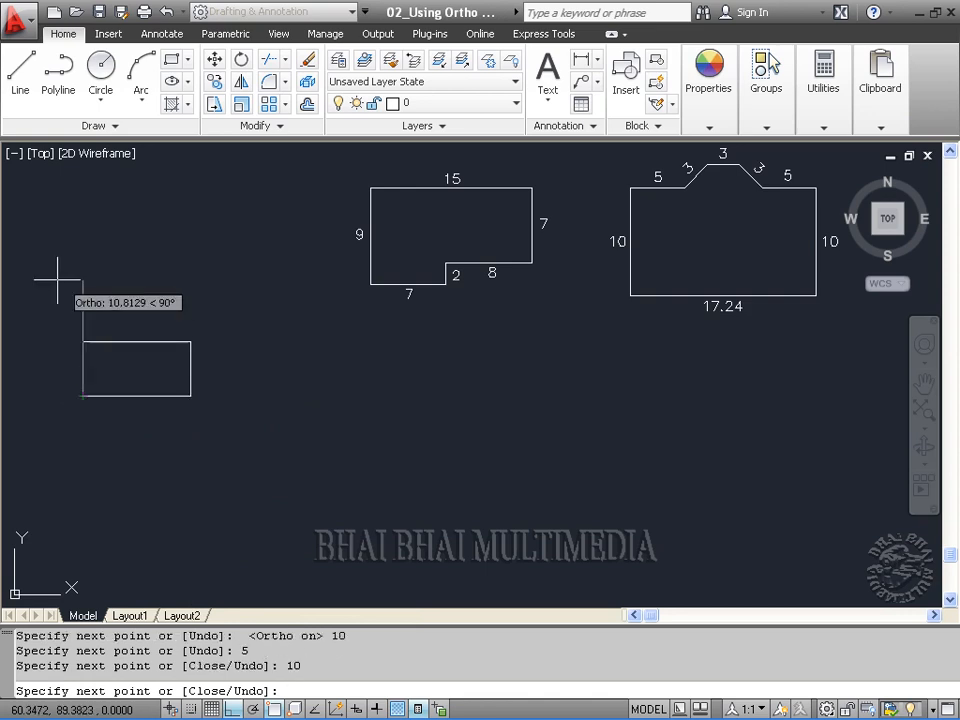
{"action": "right_click", "coordinate": [82, 396]}
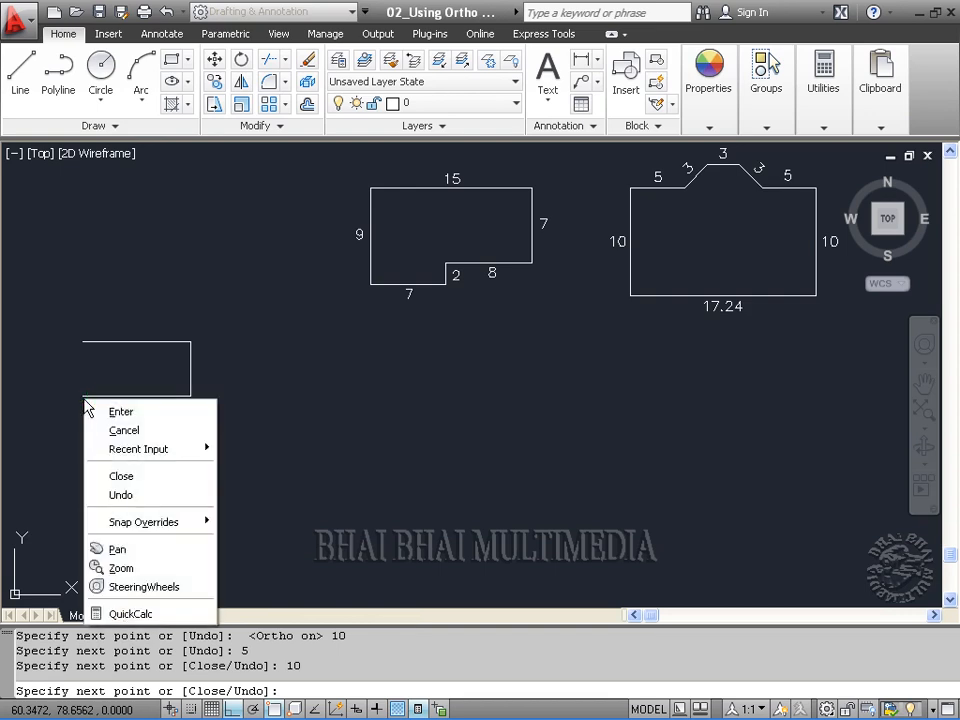
{"action": "left_click", "coordinate": [126, 477]}
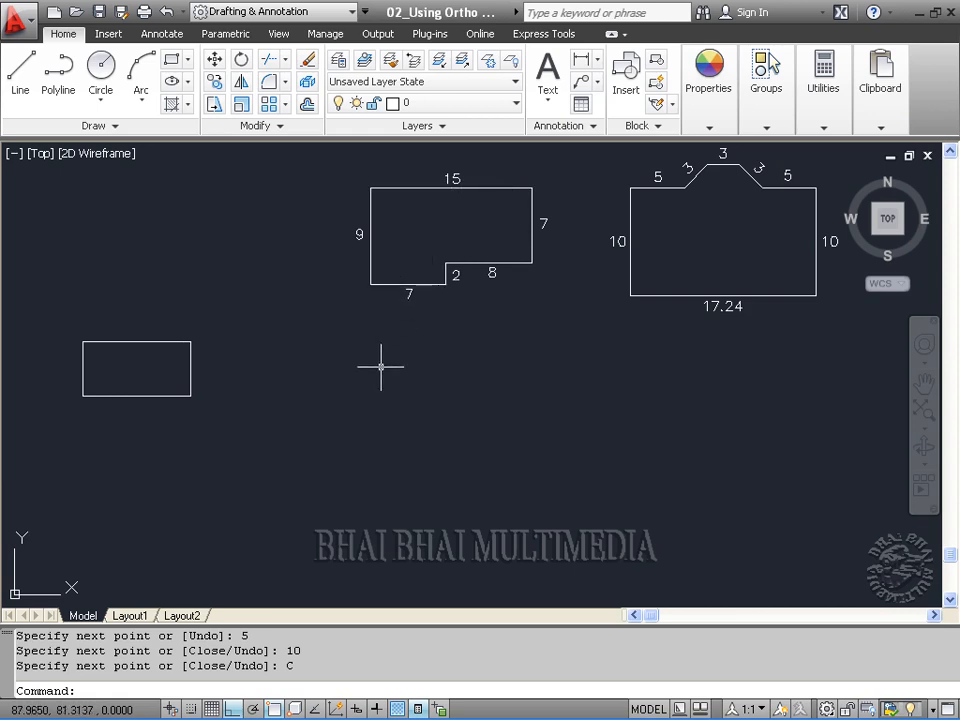
Start a second outline below the dimensioned L-shape, drawing line segments 15 units rightward and 7 units downward.
{"action": "left_click", "coordinate": [20, 68]}
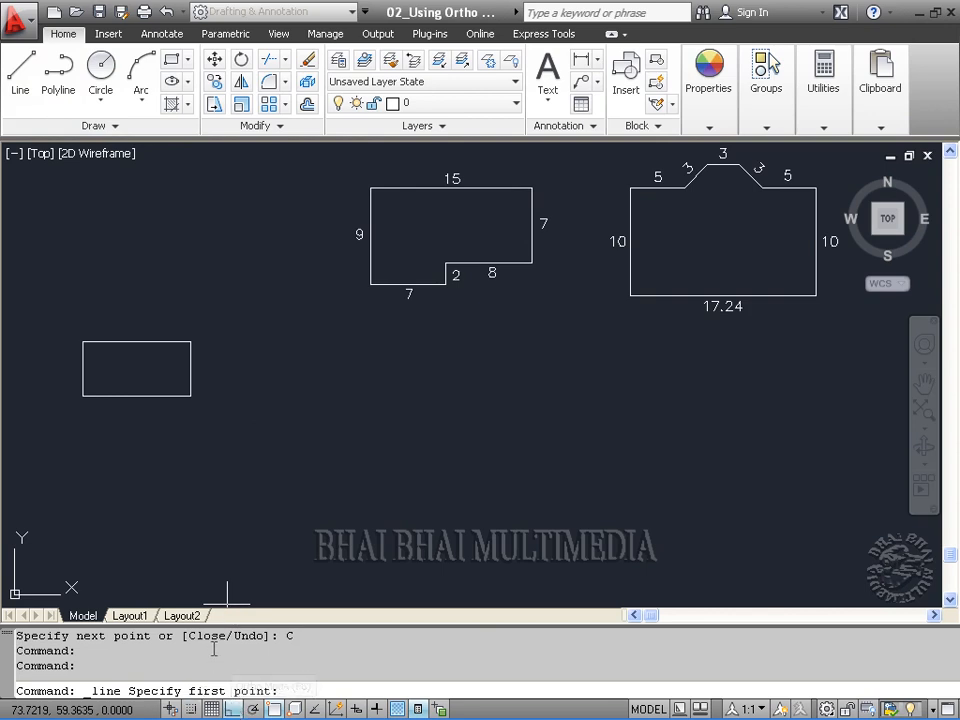
{"action": "left_click", "coordinate": [369, 337]}
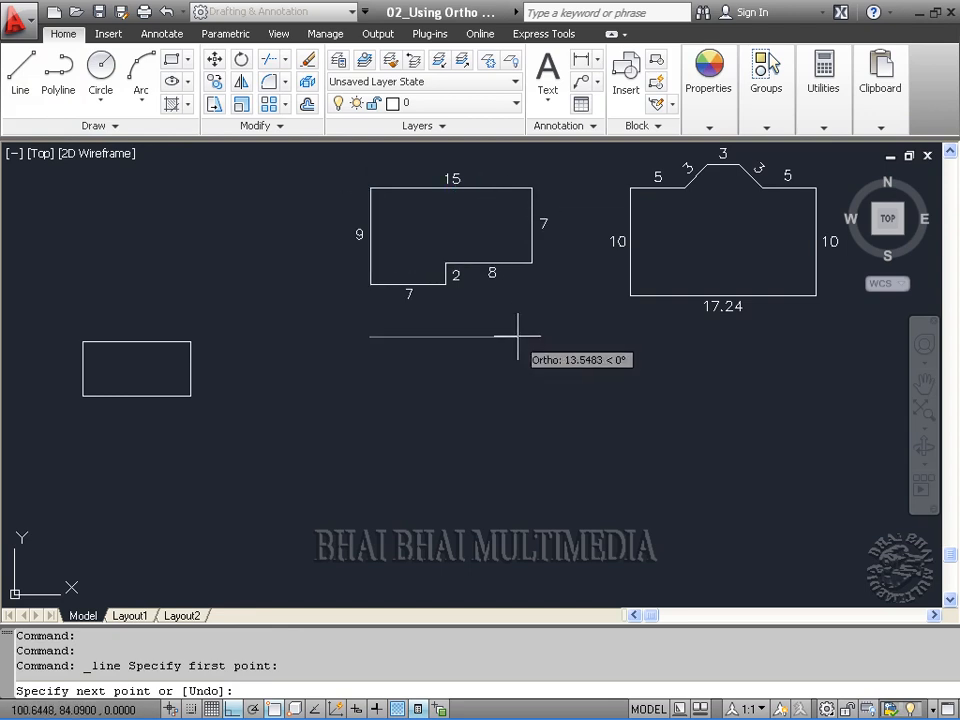
{"action": "type", "text": "15"}
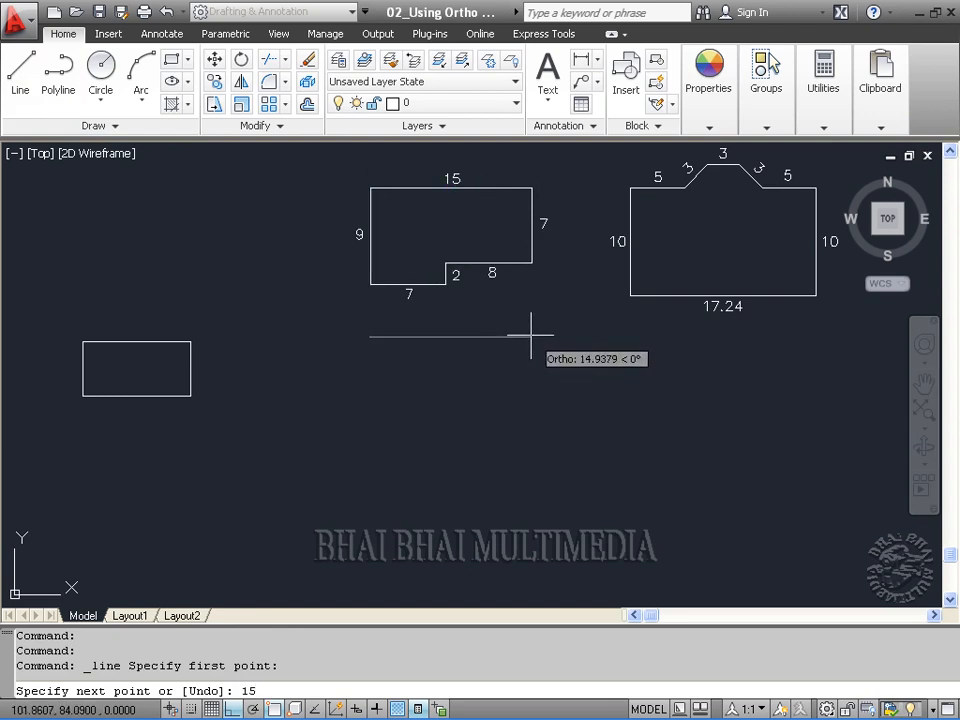
{"action": "key", "text": "Return"}
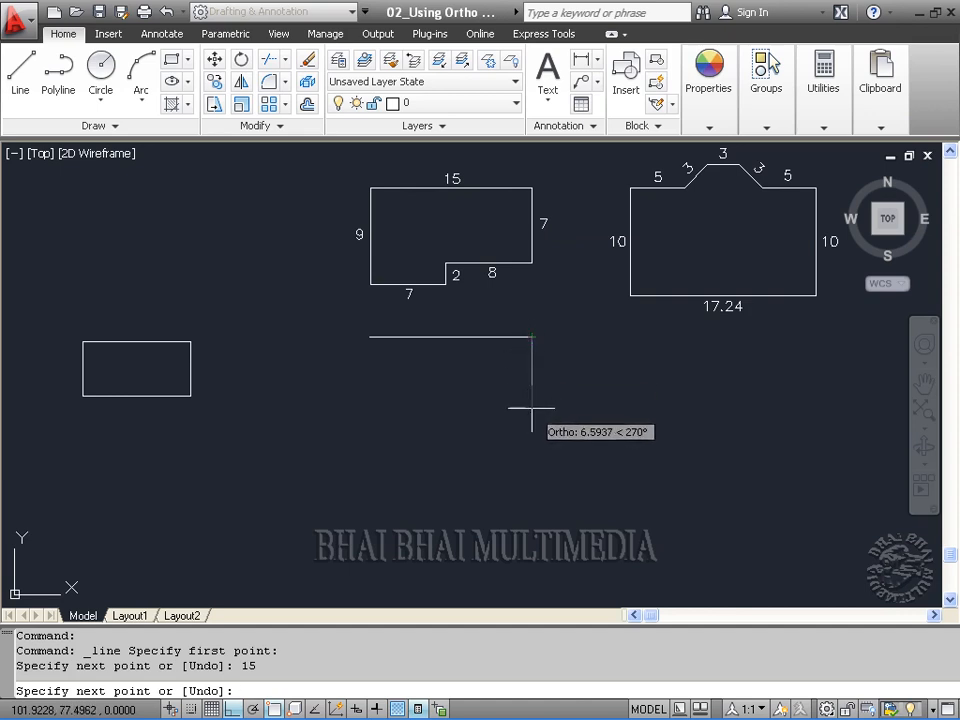
{"action": "type", "text": "7"}
{"action": "key", "text": "Return"}
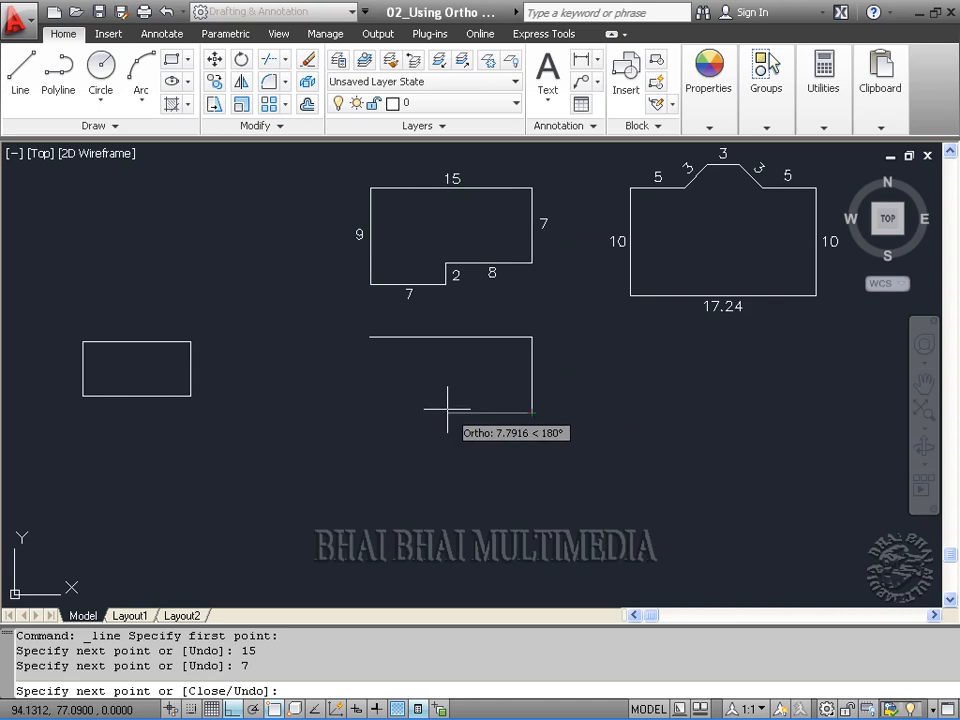
Complete the L-shaped outline with segments 8 units leftward, 2 downward and 7 leftward, and close it to the start point.
{"action": "type", "text": "8"}
{"action": "key", "text": "Return"}
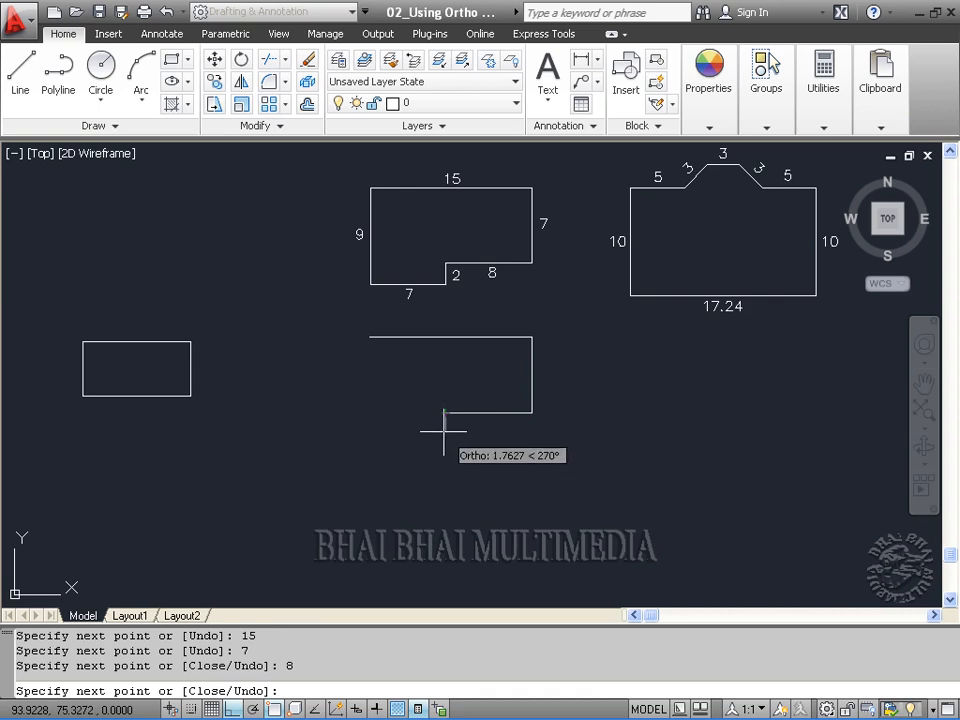
{"action": "type", "text": "2"}
{"action": "key", "text": "Return"}
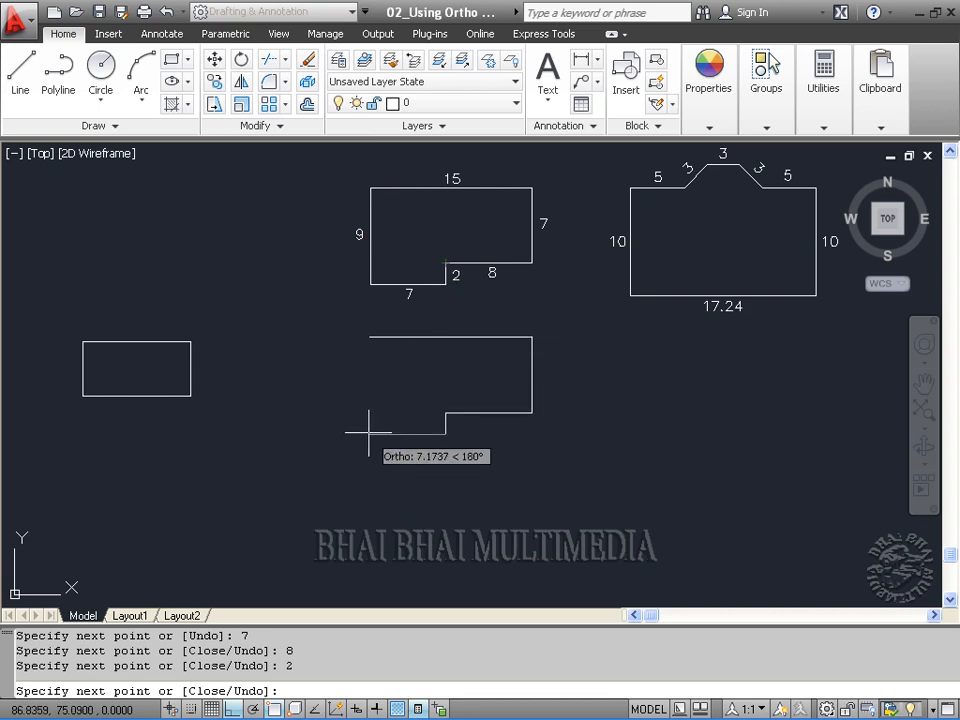
{"action": "key", "text": "Return"}
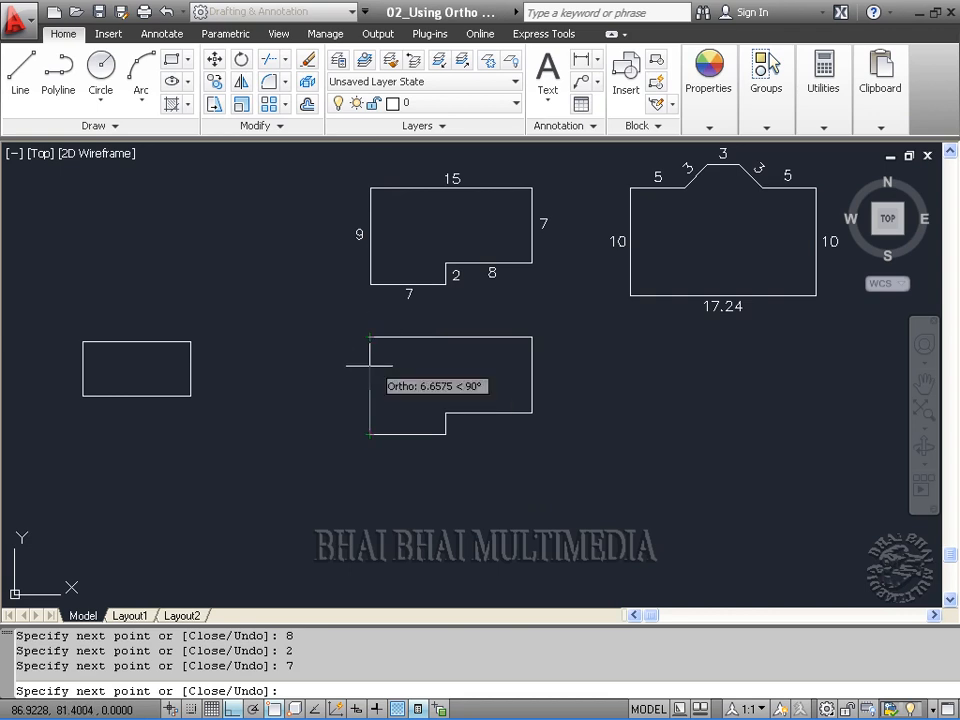
{"action": "right_click", "coordinate": [369, 434]}
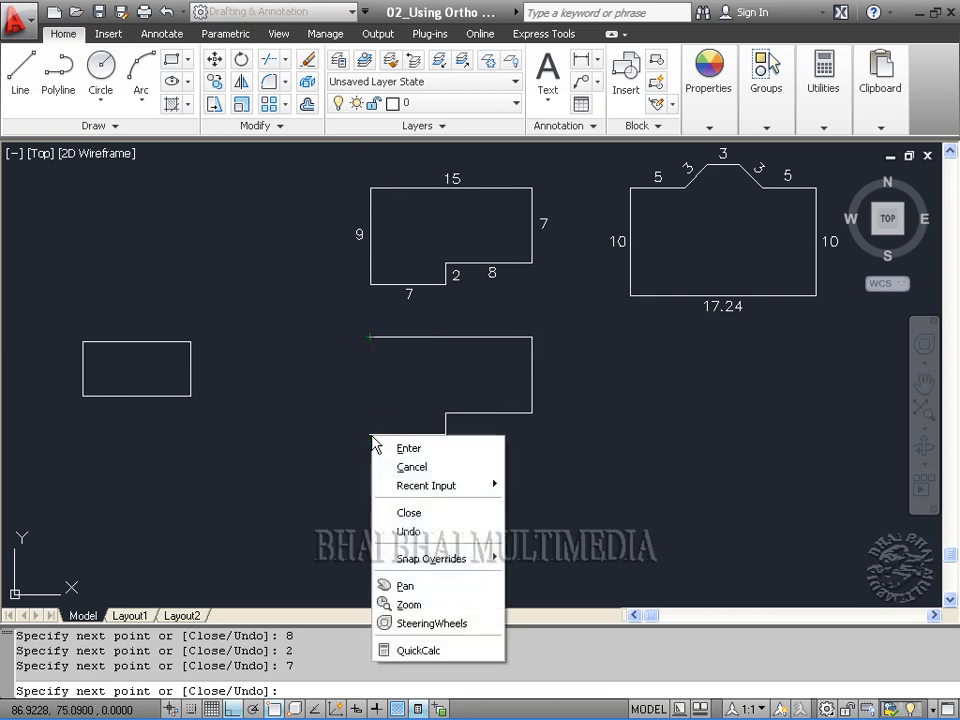
{"action": "left_click", "coordinate": [394, 512]}
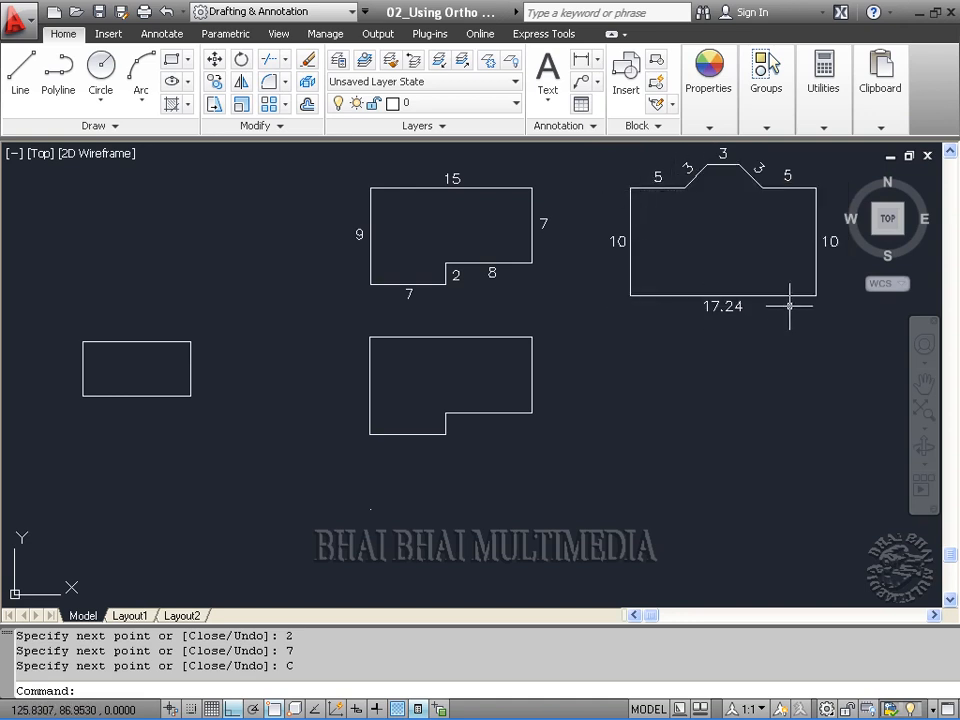
Toggle Ortho mode off and back on.
{"action": "key", "text": "F8"}
{"action": "key", "text": "F8"}
{"action": "key", "text": "F8"}
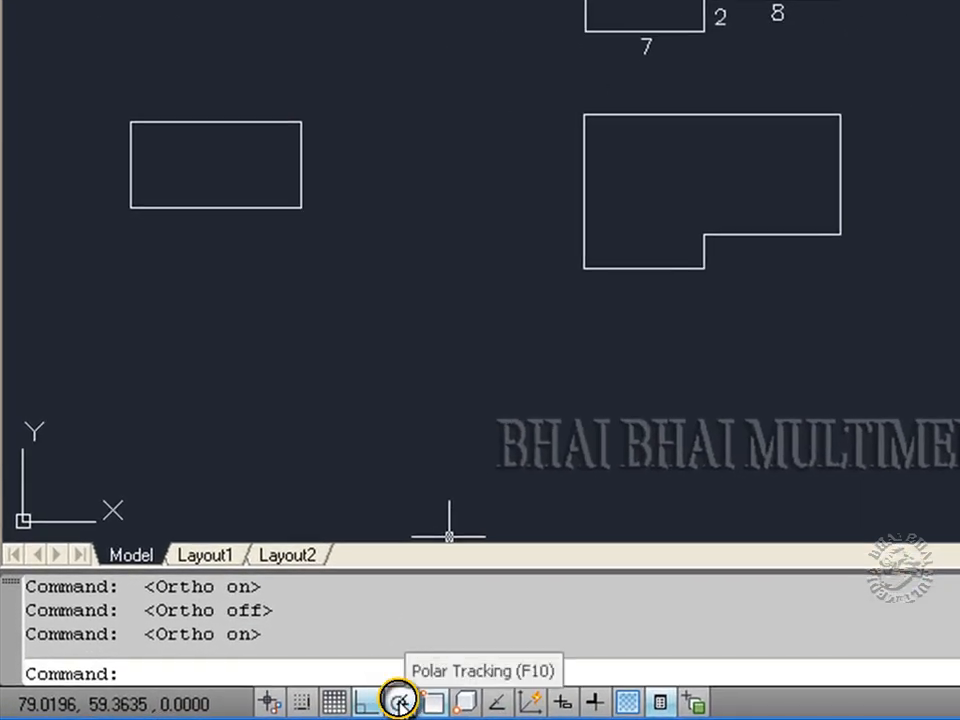
Turn on Polar Tracking and set its angle increment to 45 degrees.
{"action": "left_click", "coordinate": [399, 703]}
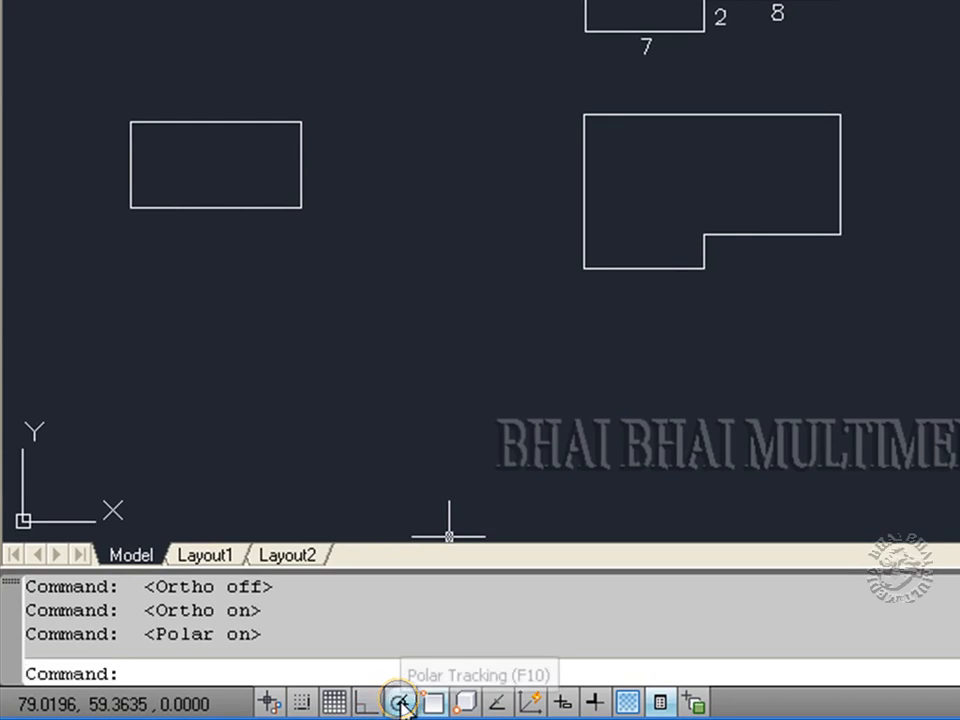
{"action": "right_click", "coordinate": [403, 705]}
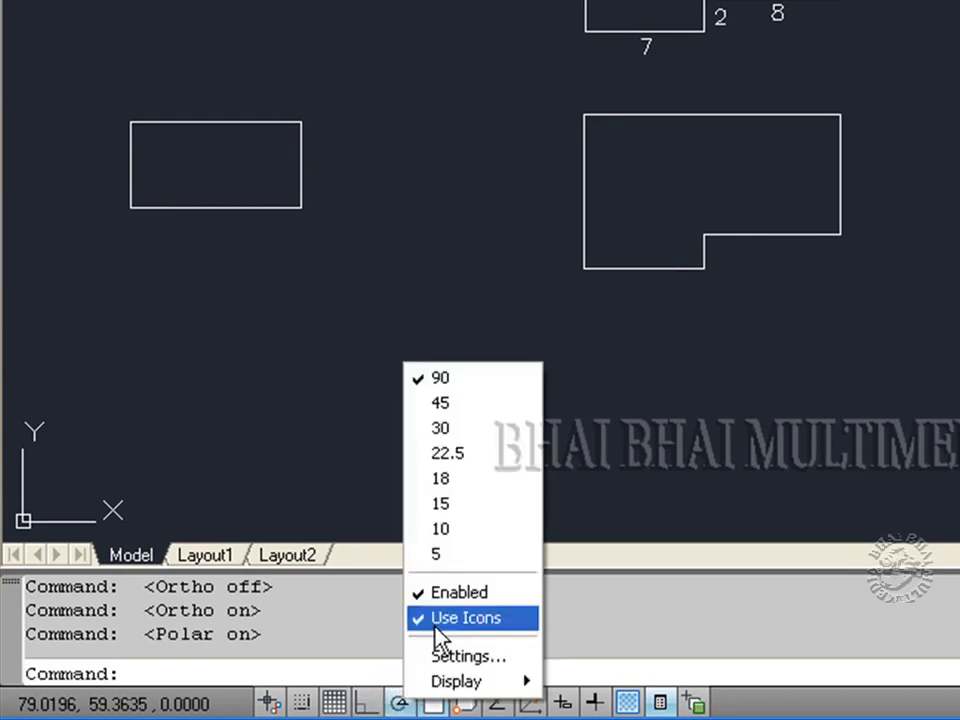
{"action": "left_click", "coordinate": [443, 404]}
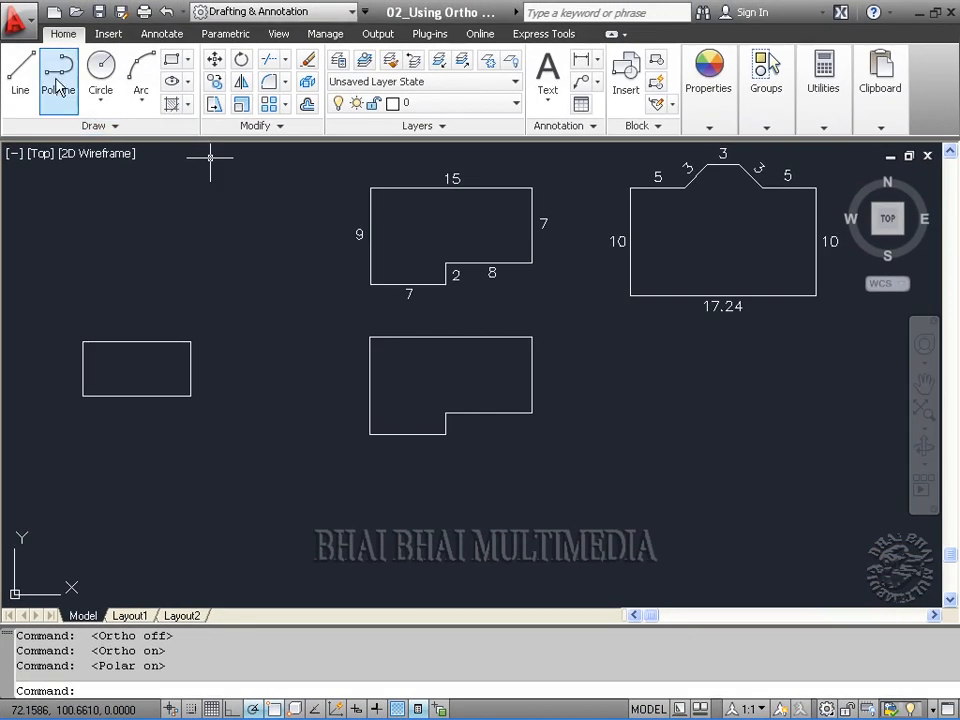
Start a line below the 17.24-wide reference shape, drawing 5 units rightward and 3 units upward at 45°.
{"action": "left_click", "coordinate": [21, 72]}
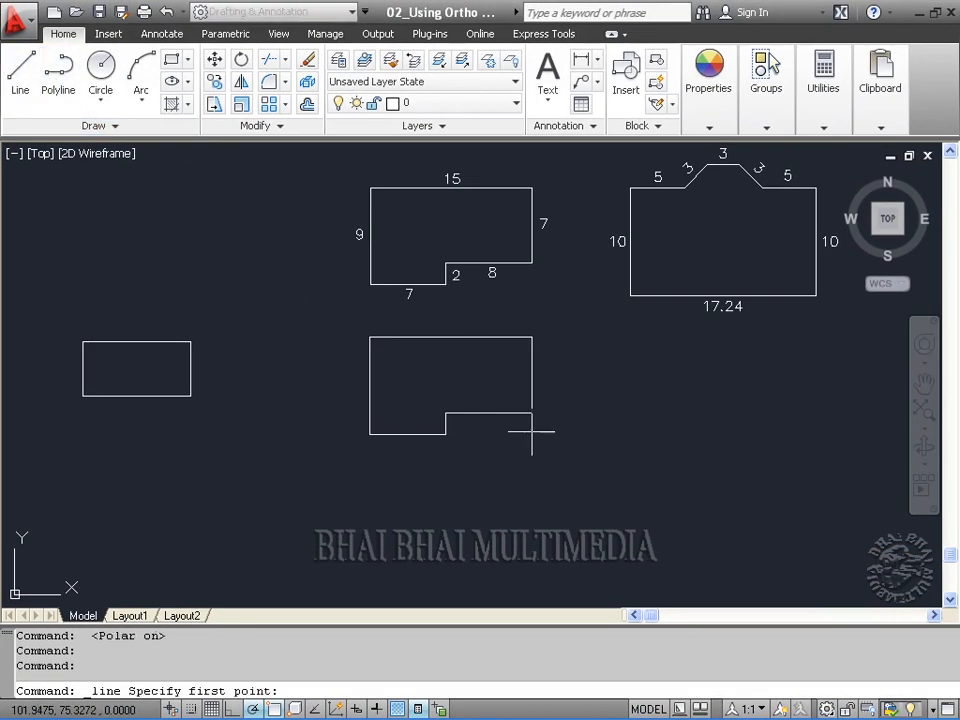
{"action": "left_click", "coordinate": [616, 452]}
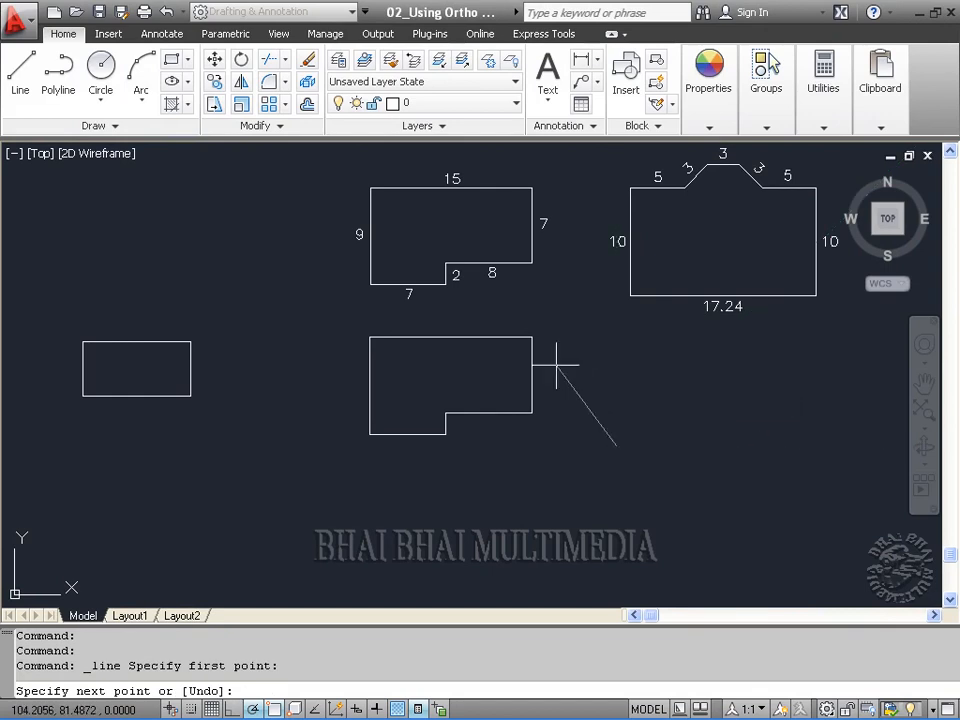
{"action": "left_click", "coordinate": [512, 471]}
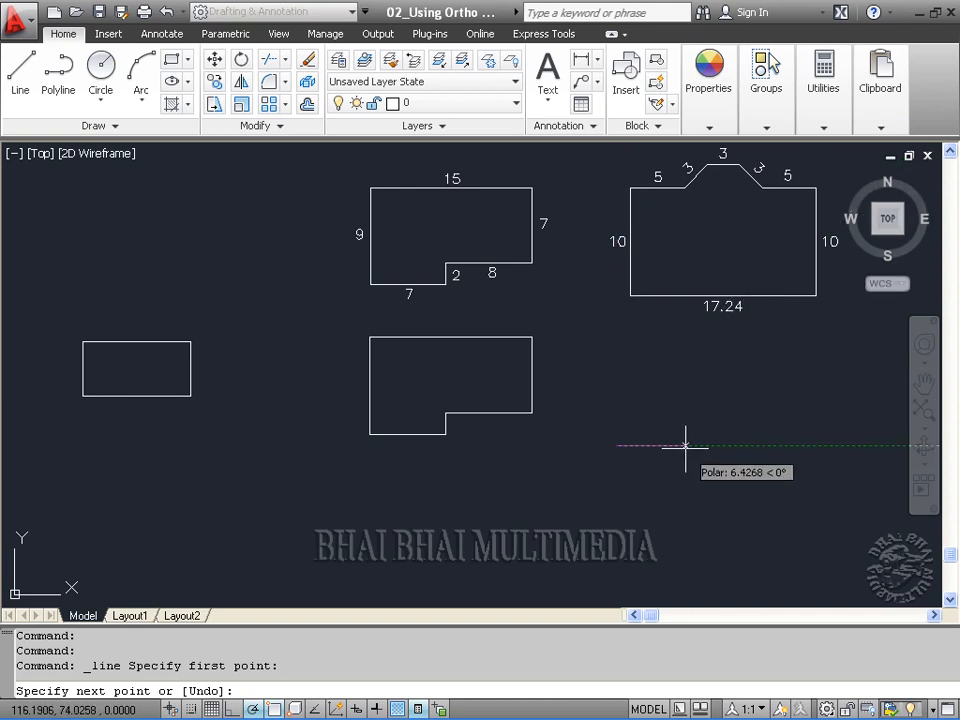
{"action": "key", "text": "Return"}
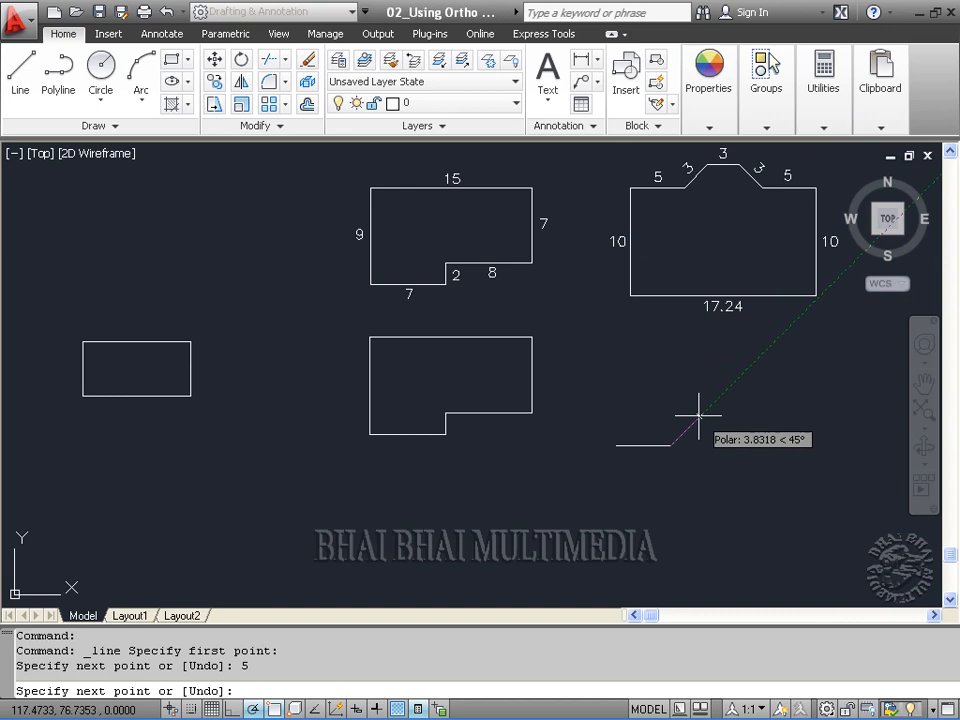
{"action": "key", "text": "Return"}
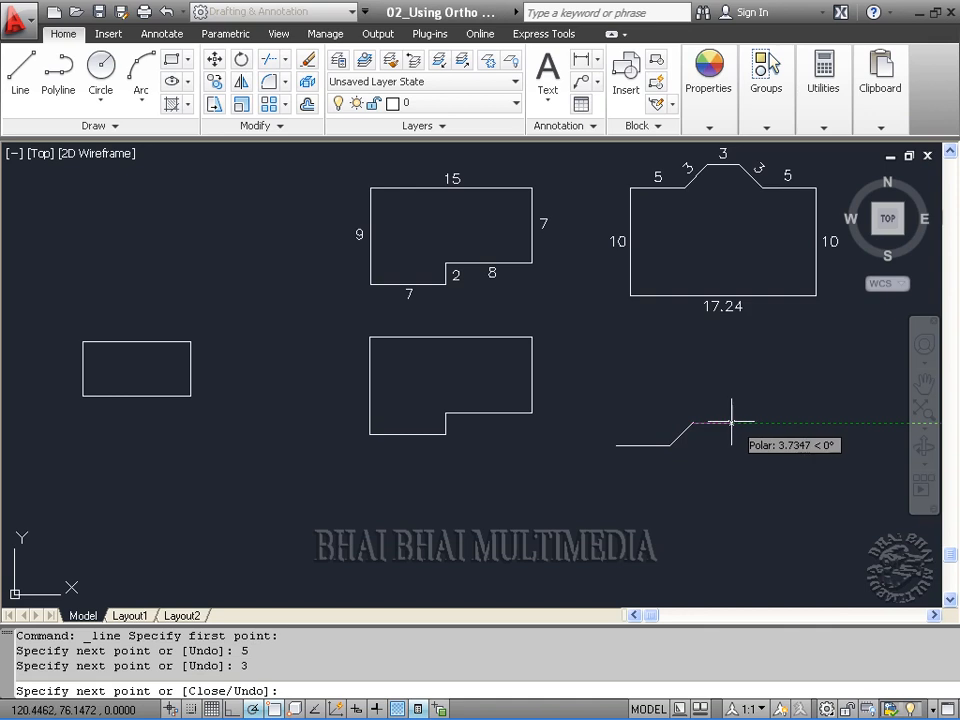
Continue the outline with segments 3 units rightward, 3 units downward at 315°, and 5 units rightward.
{"action": "key", "text": "Return"}
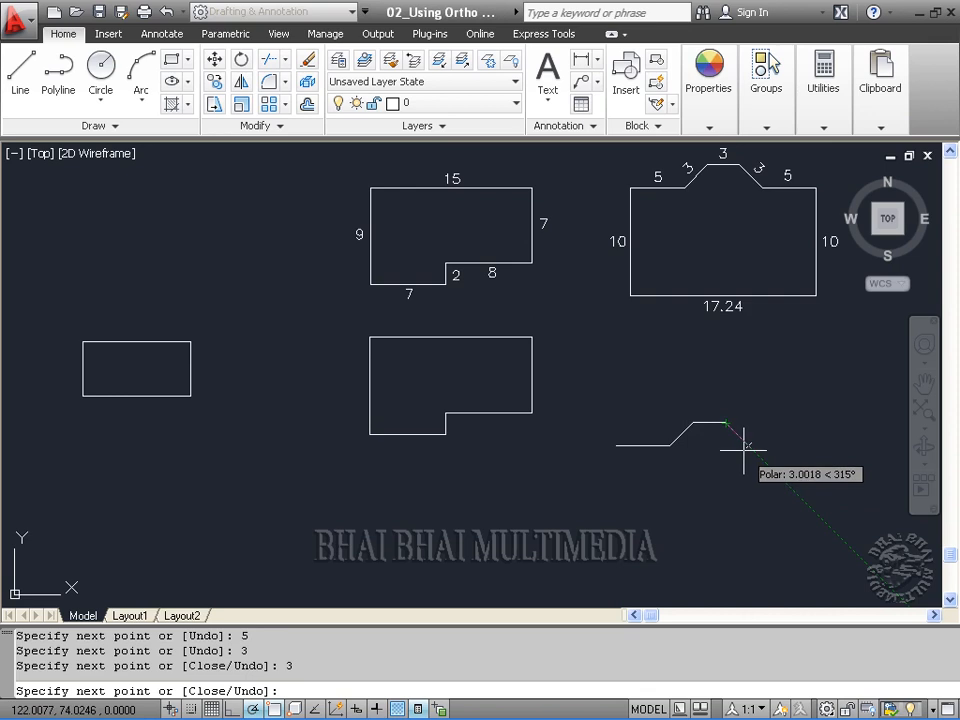
{"action": "key", "text": "Return"}
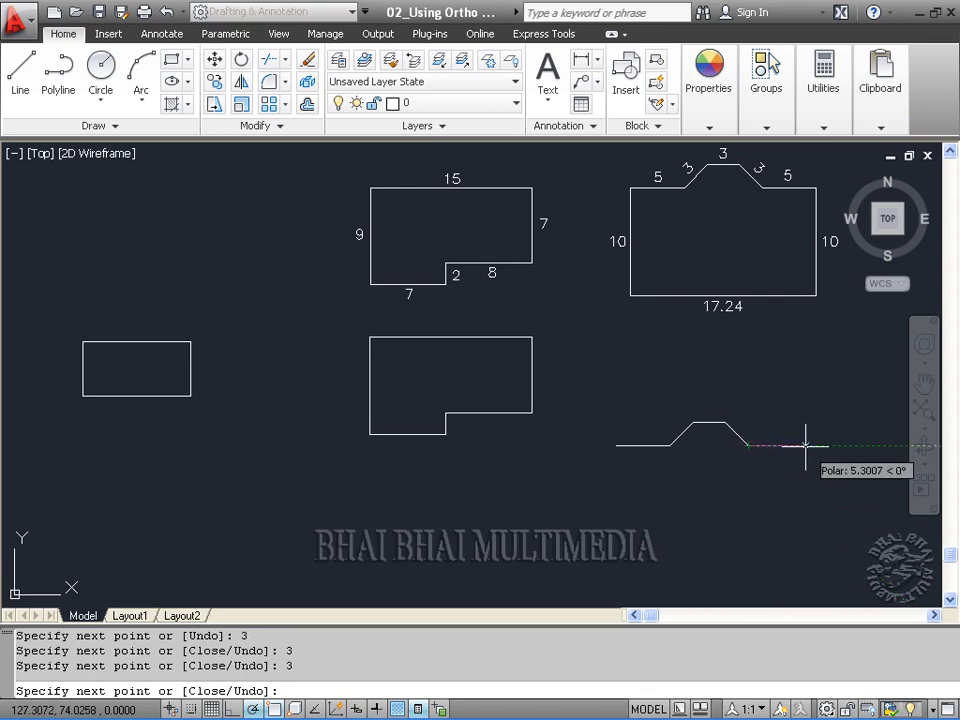
{"action": "type", "text": "5"}
{"action": "key", "text": "Return"}
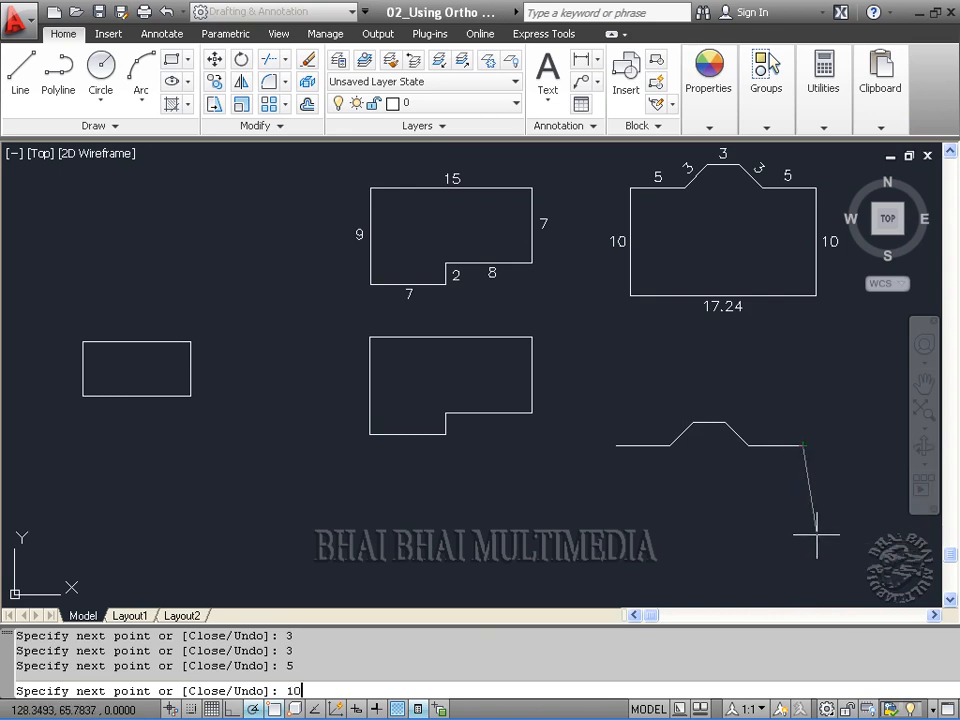
{"action": "type", "text": "0"}
{"action": "key", "text": "Return"}
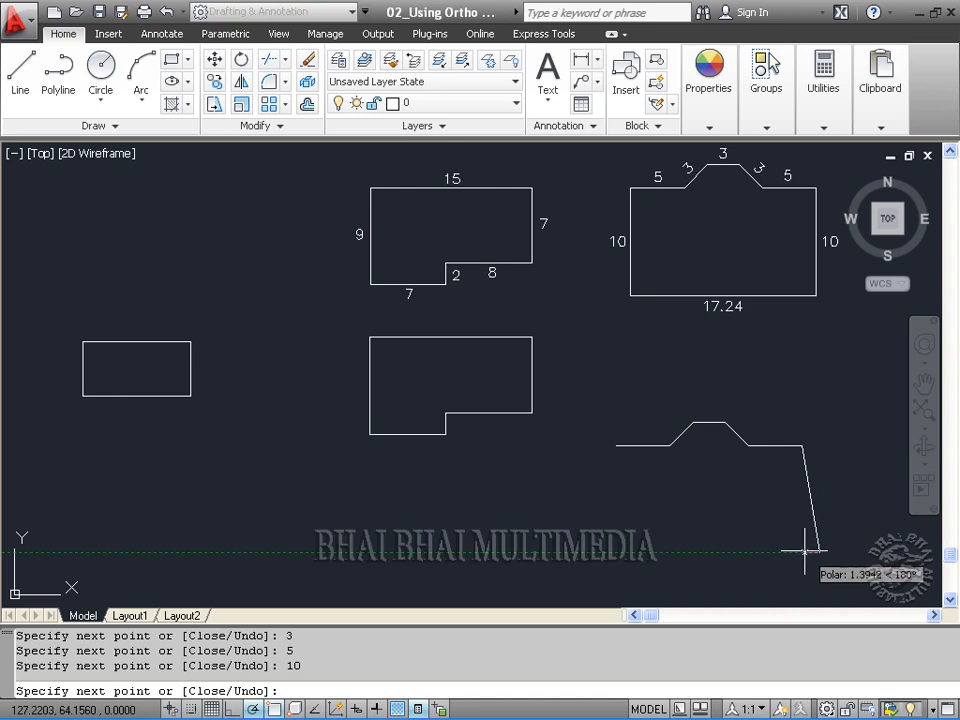
{"action": "right_click", "coordinate": [805, 548]}
{"action": "left_click", "coordinate": [840, 422]}
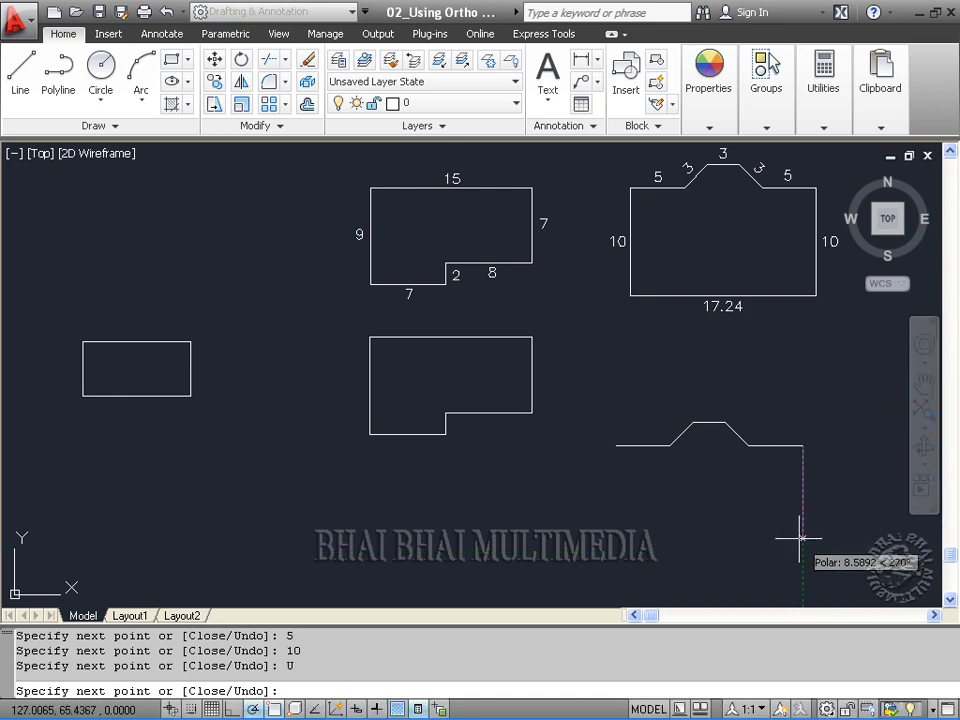
Draw segments 10 units straight down and 17.24 units leftward, and close the outline to its start point.
{"action": "type", "text": "10"}
{"action": "key", "text": "Return"}
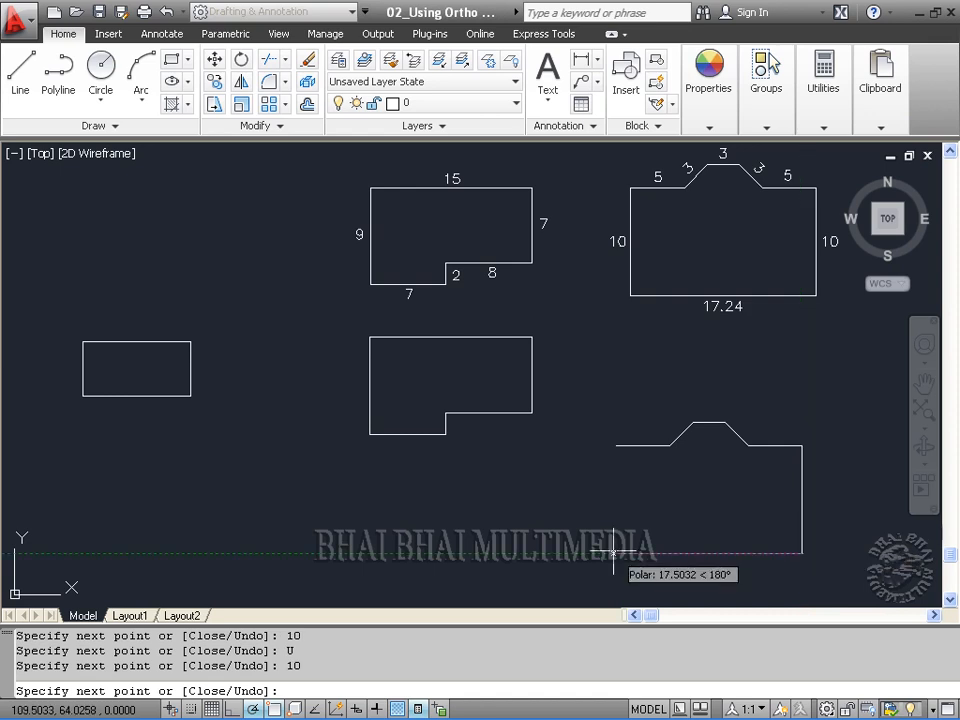
{"action": "type", "text": "17.24"}
{"action": "key", "text": "Return"}
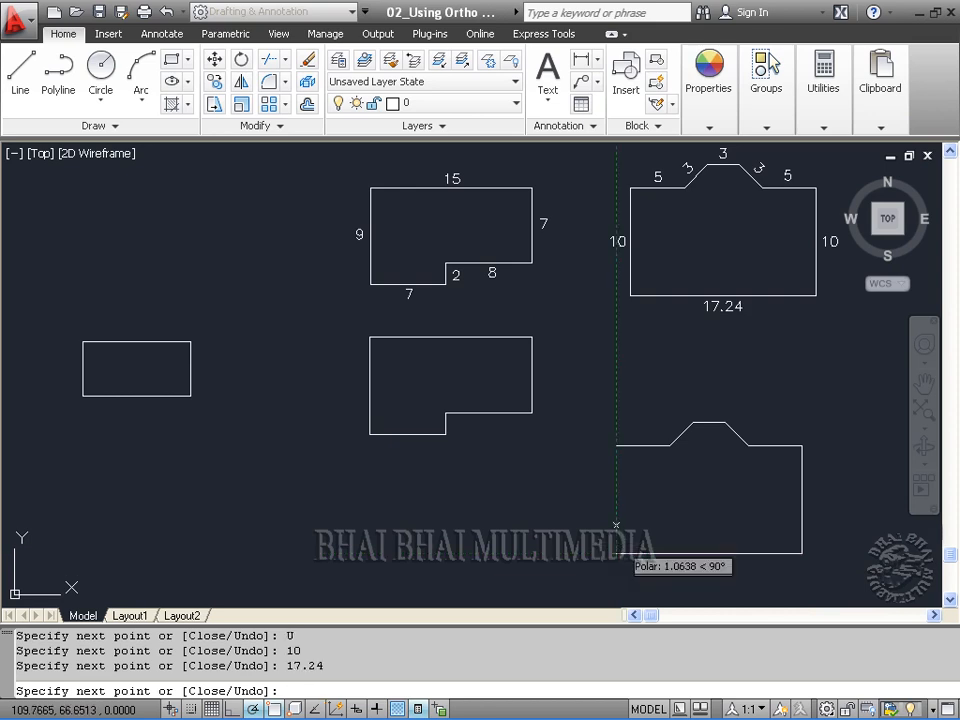
{"action": "right_click", "coordinate": [618, 452]}
{"action": "left_click", "coordinate": [654, 530]}
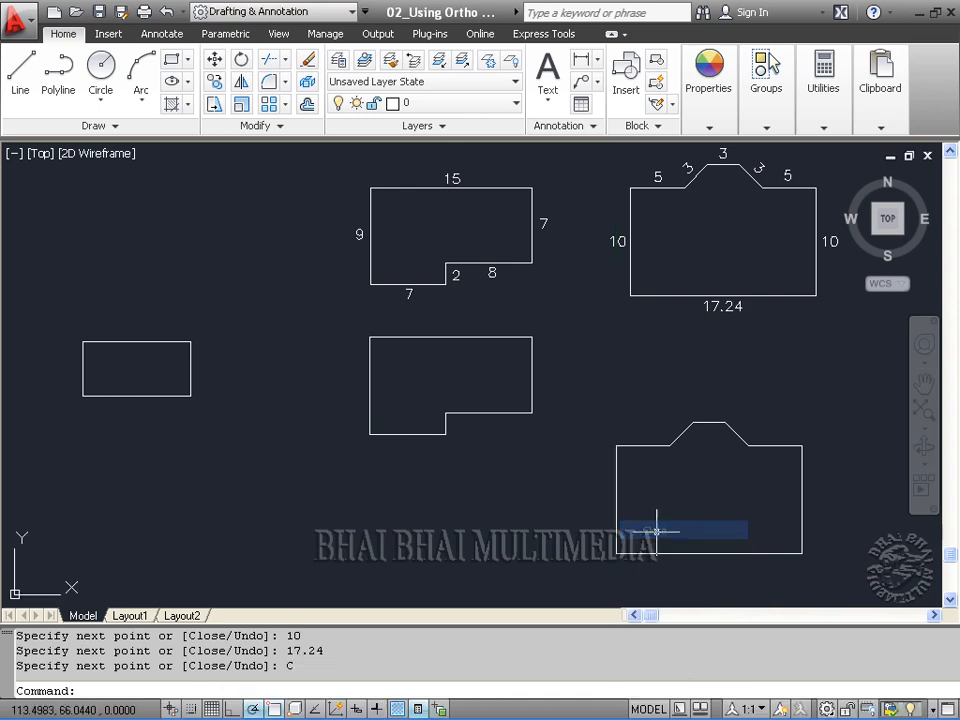